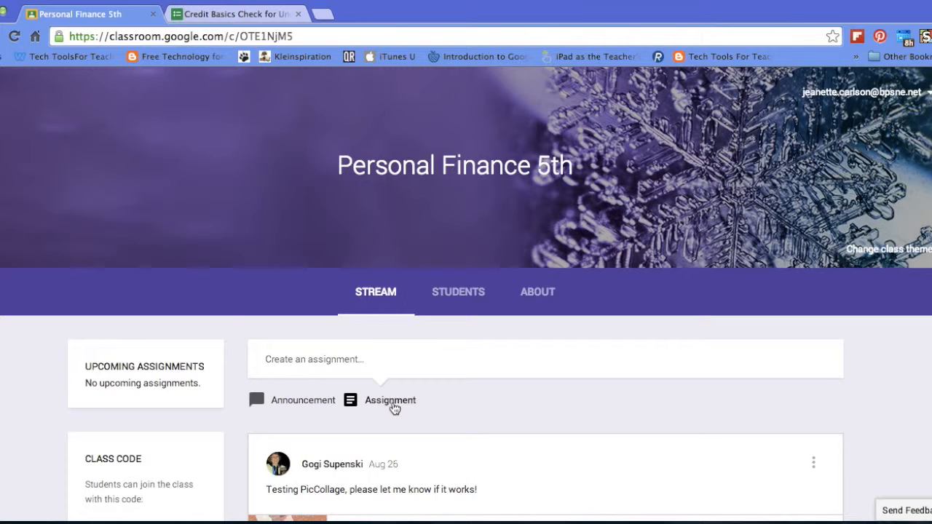
Step: Start a new assignment and attach the Chapter 10-Section 10.1 Worksheet from the Practice Classroom Assignments folder in Google Drive
click(393, 409)
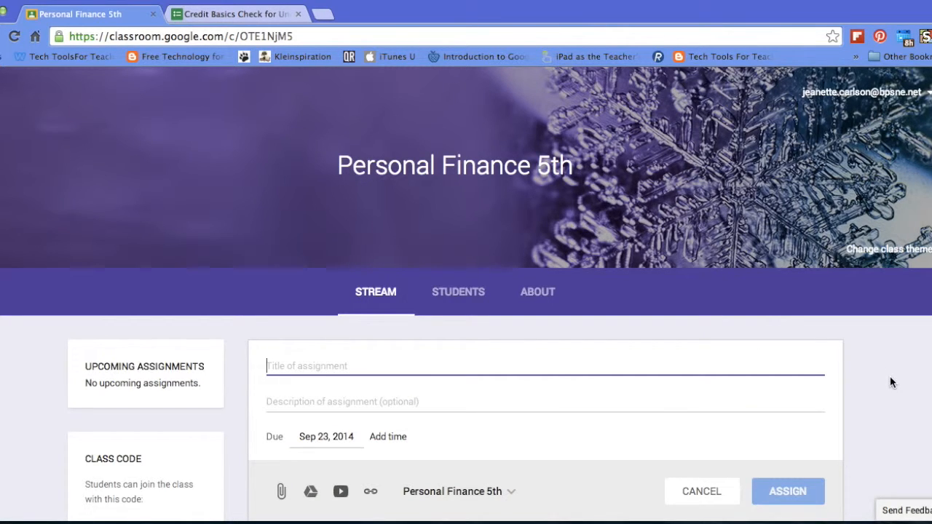
scroll(889, 376, down, 2)
scroll(890, 376, down, 3)
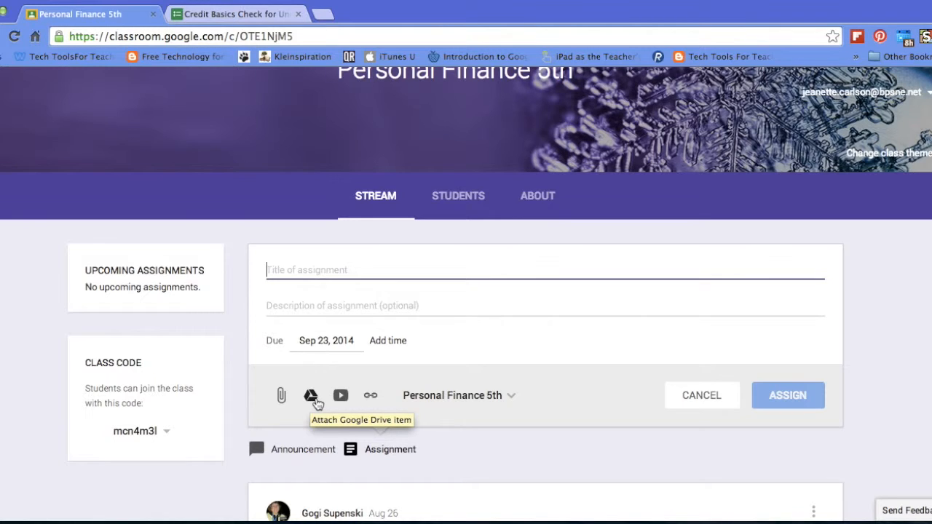
click(312, 397)
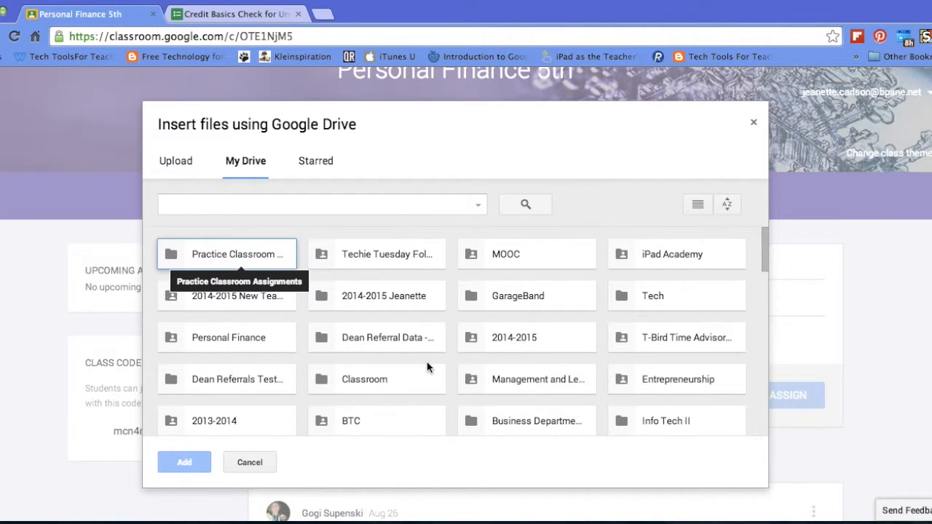
scroll(427, 366, down, 3)
scroll(427, 367, up, 3)
click(260, 255)
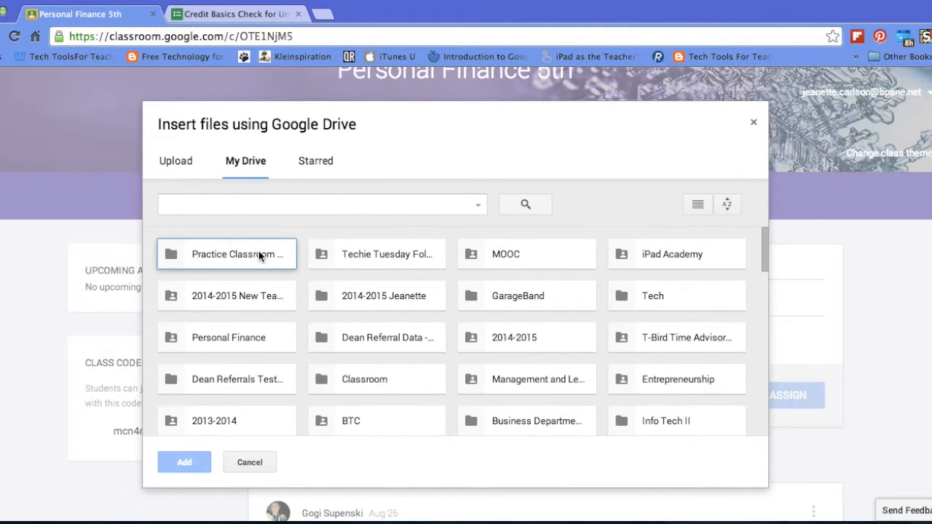
double_click(260, 255)
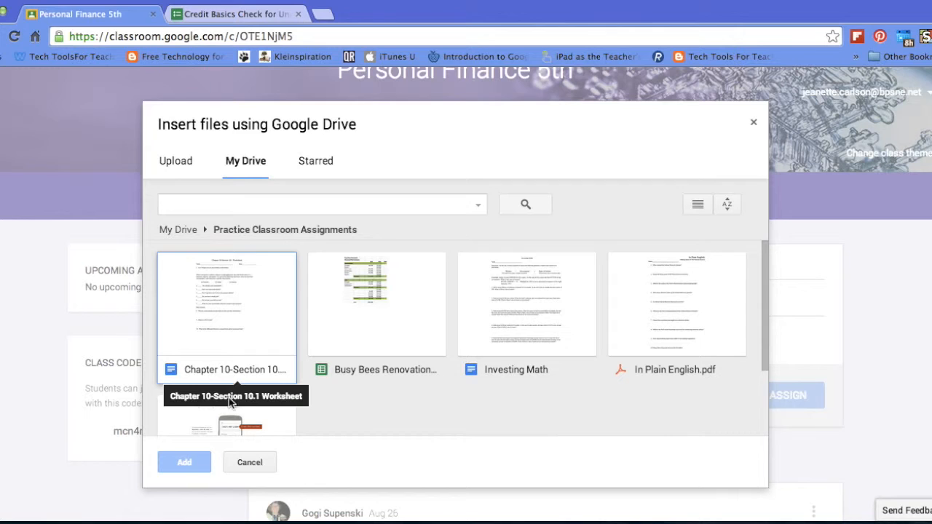
click(256, 330)
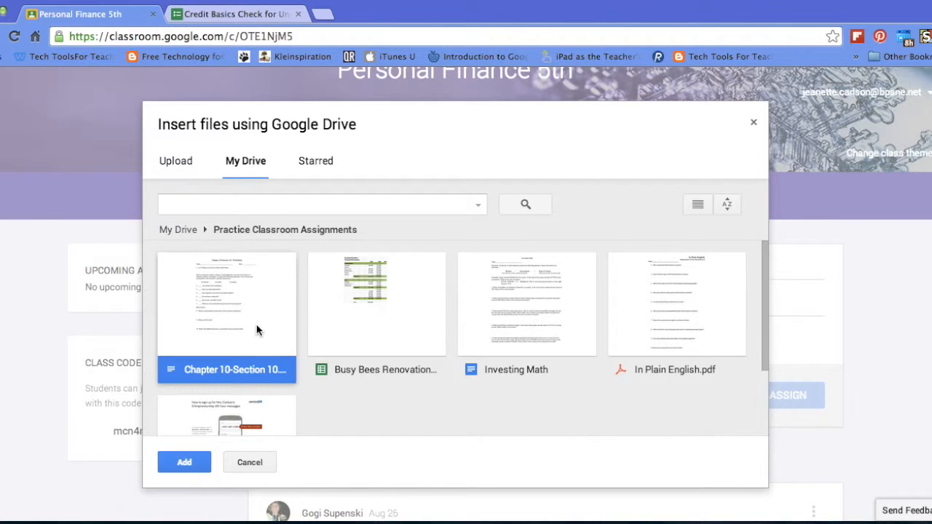
click(185, 462)
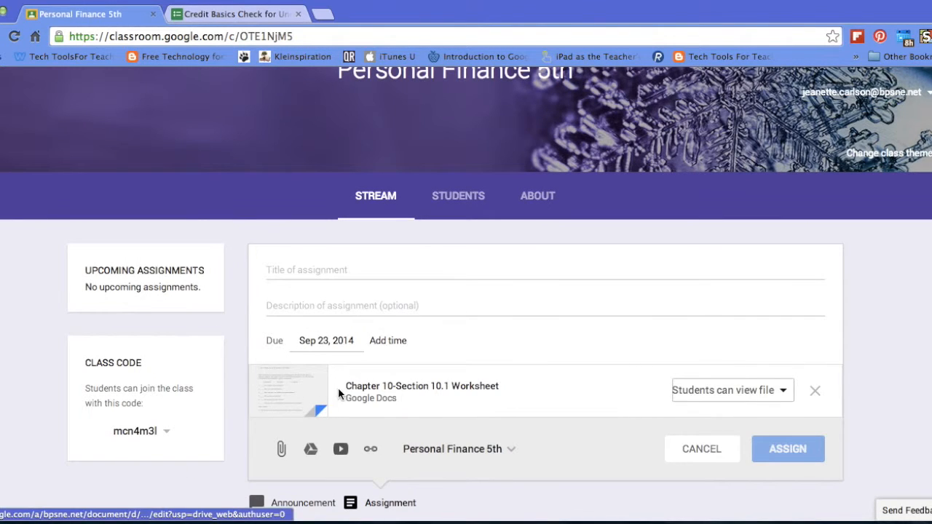
Step: Title the assignment "Chapter 10 Section 10.1 Worksheet" and enter the description "This is a review worksheet for section 10.1."
click(325, 272)
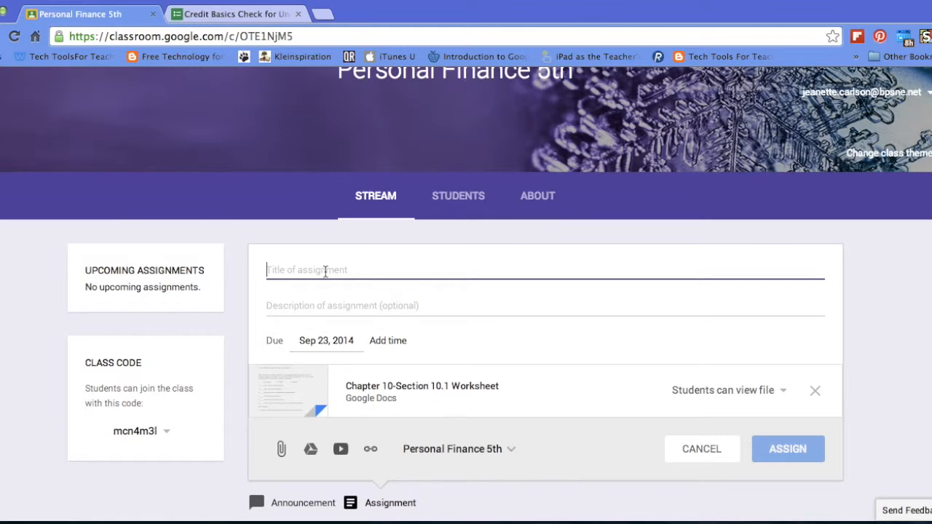
text(Chapter)
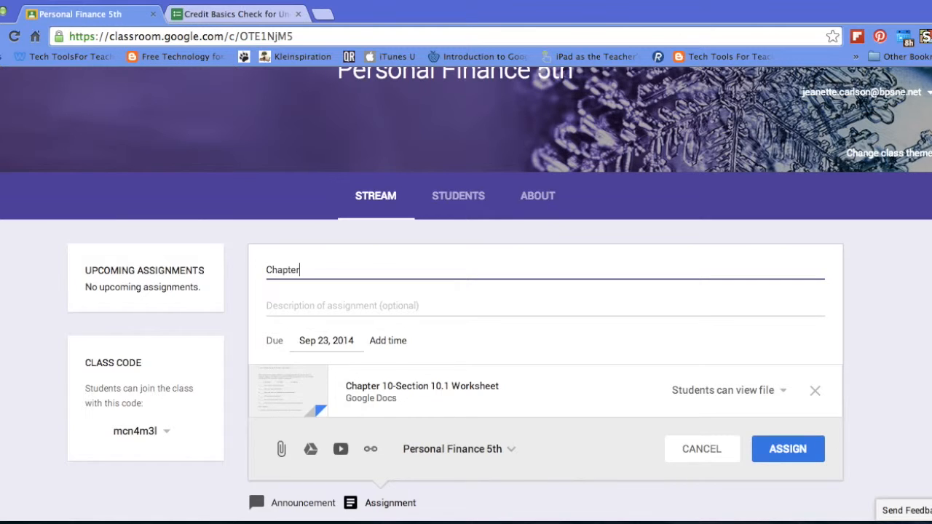
text( 10 Section 10.1 Worksheet)
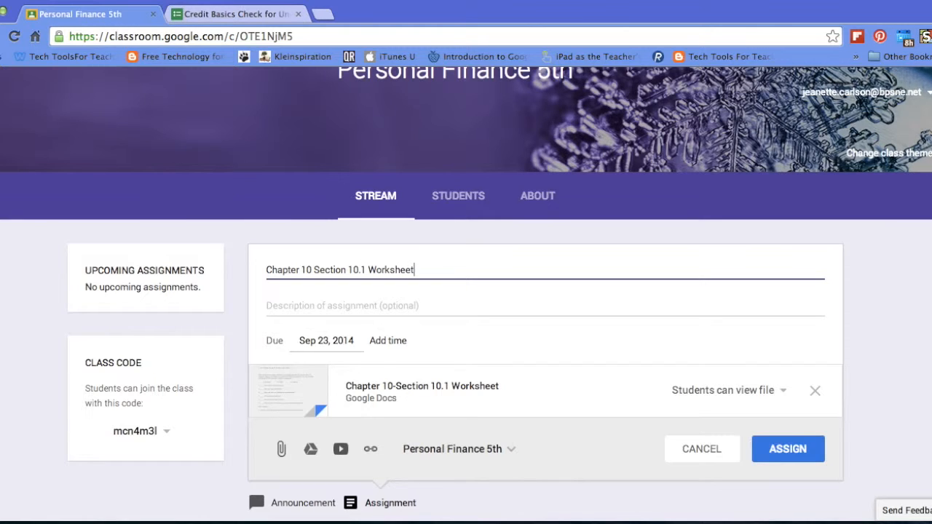
click(298, 306)
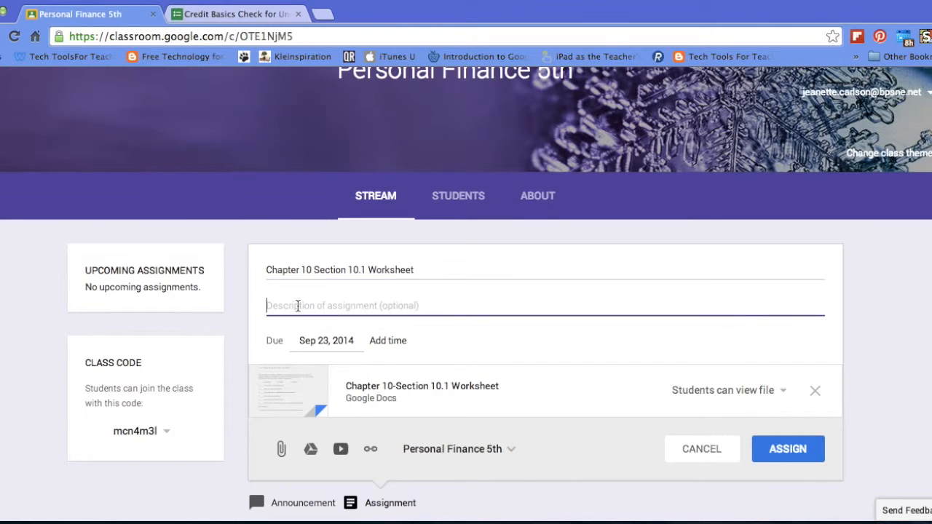
text(This is a review work)
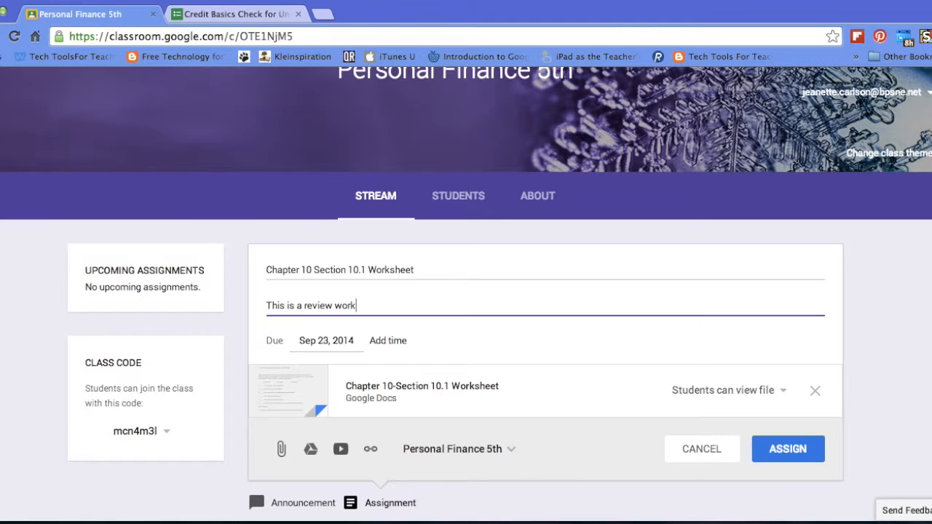
text(sheet for section 10.1.)
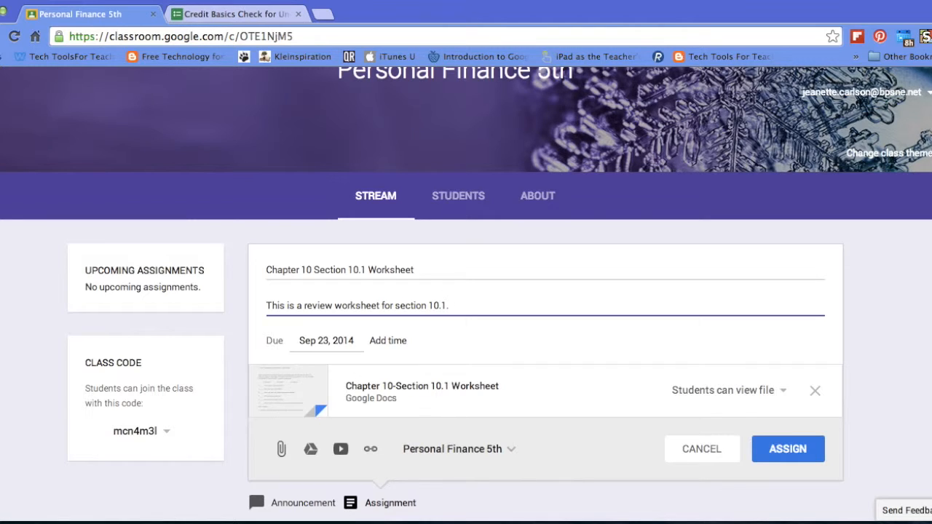
Step: Set the assignment's due date to Sep 25, 2014 and add a due time of 12:00 AM
click(328, 340)
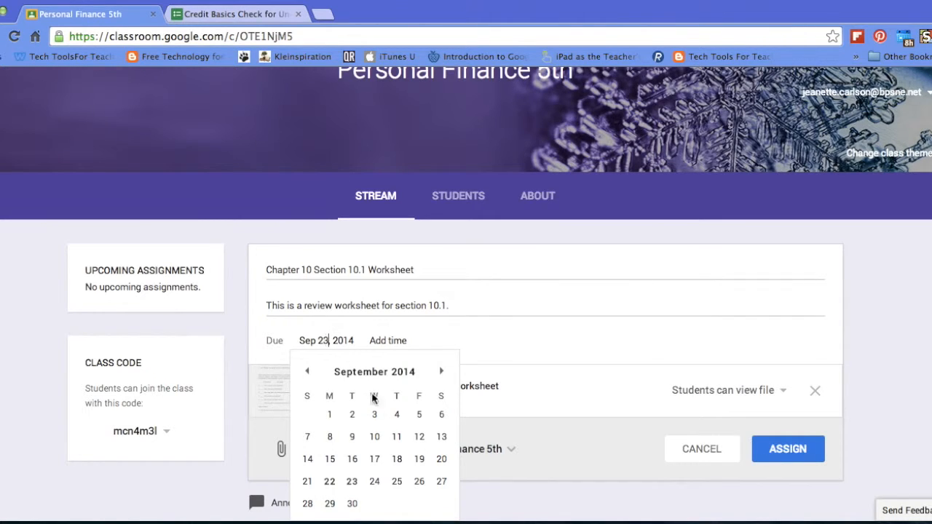
click(397, 481)
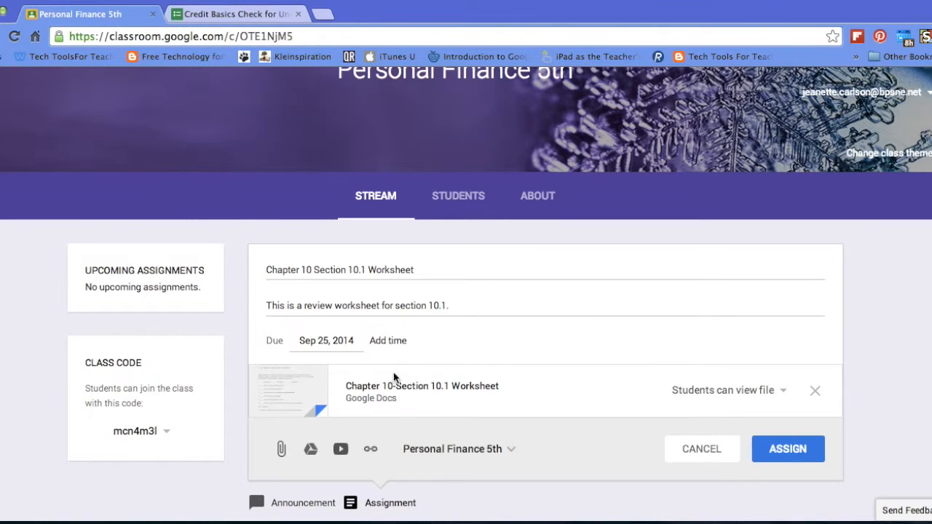
click(392, 342)
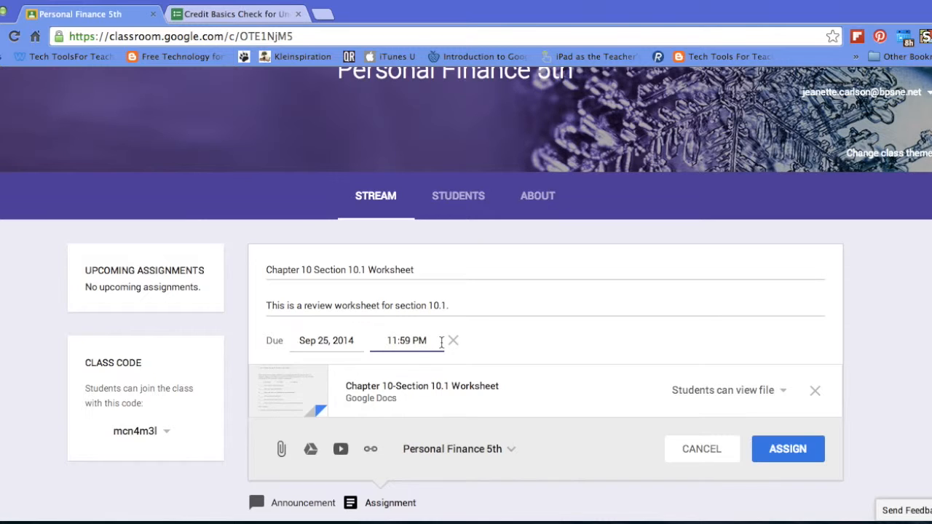
click(410, 344)
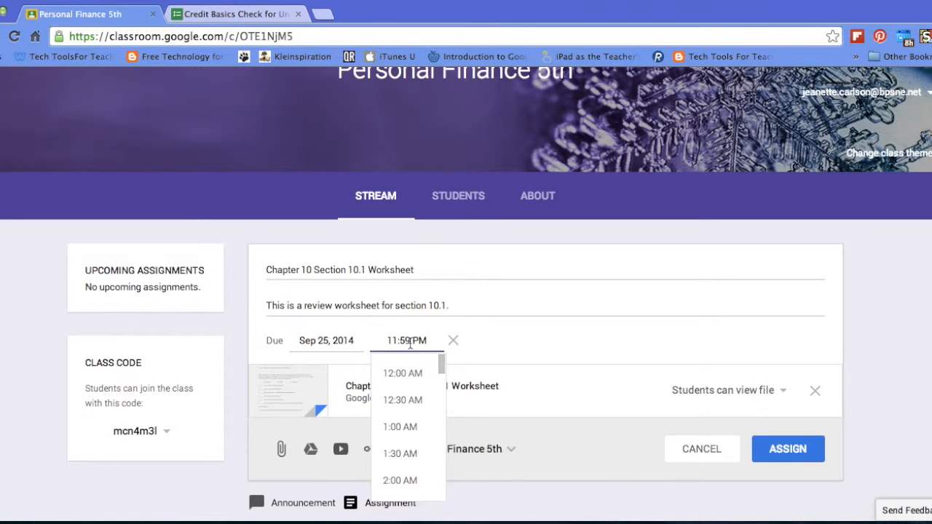
click(410, 382)
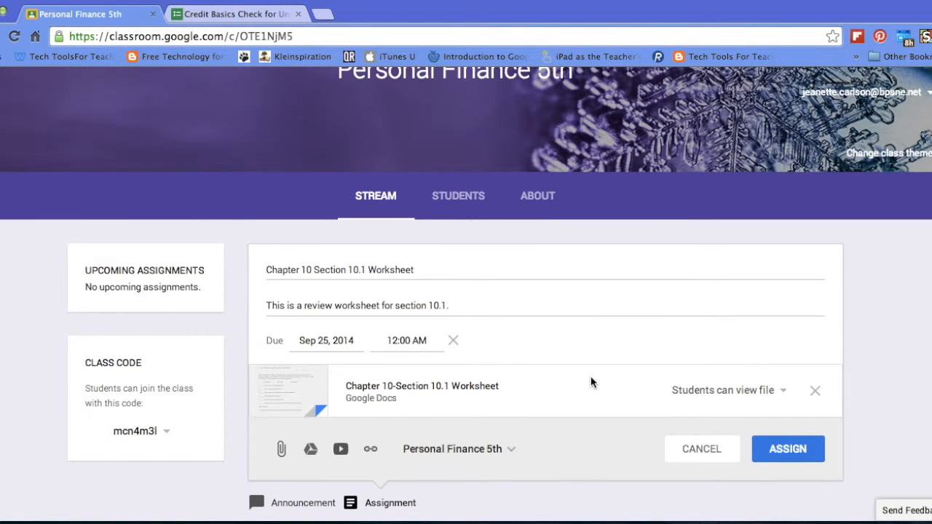
Step: Set the attached worksheet's sharing option to "Make a copy for each student"
scroll(590, 381, down, 2)
scroll(591, 383, down, 1)
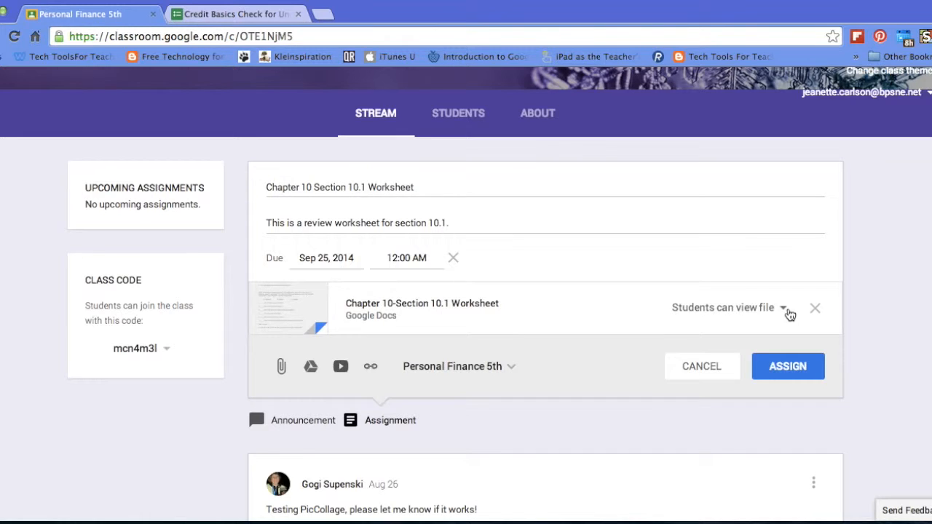
click(790, 313)
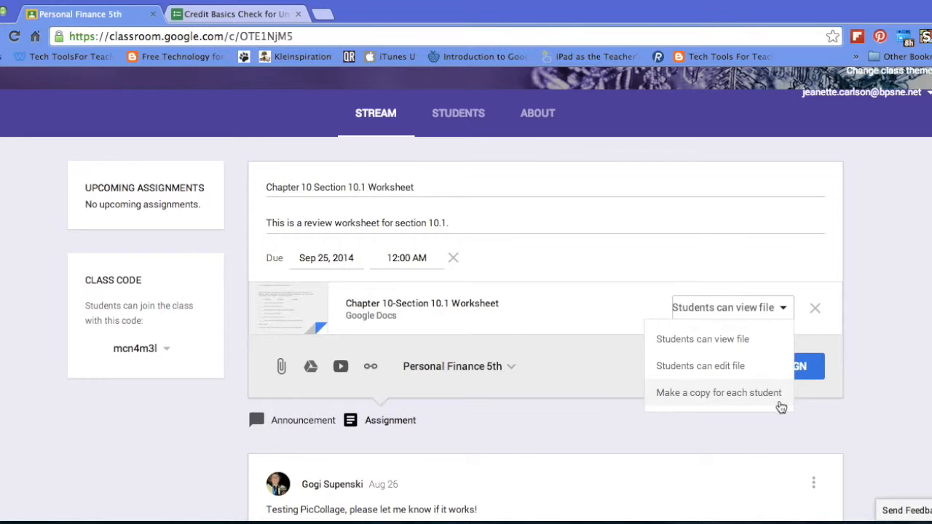
click(728, 393)
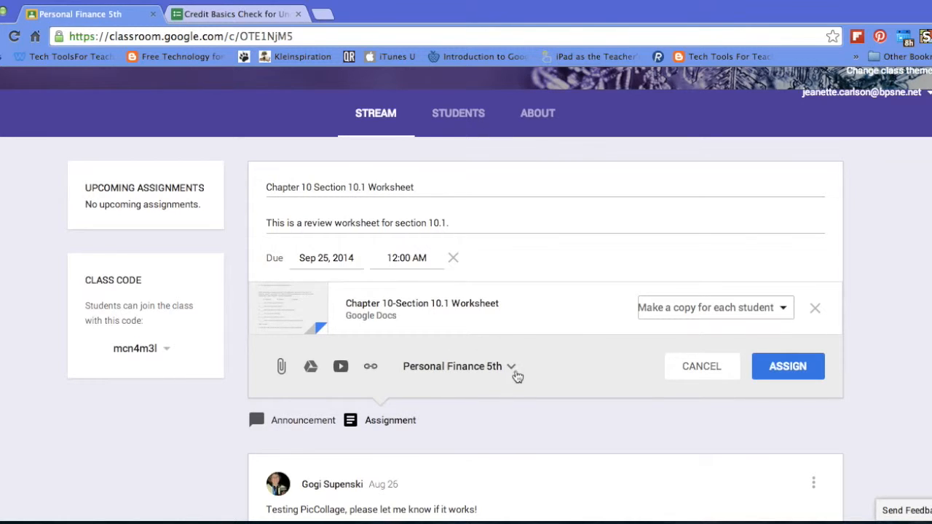
Step: Check the available classes, keep only Personal Finance 5th selected, and assign the worksheet
click(512, 367)
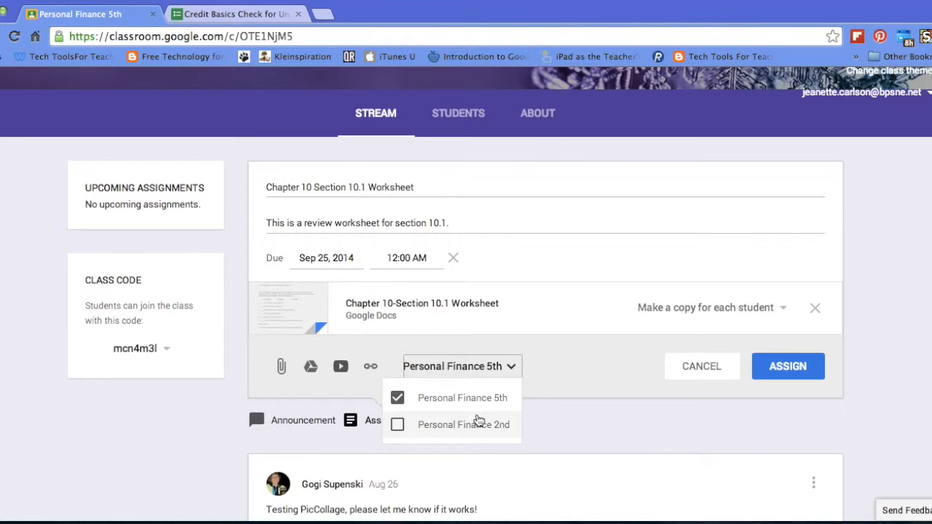
click(582, 337)
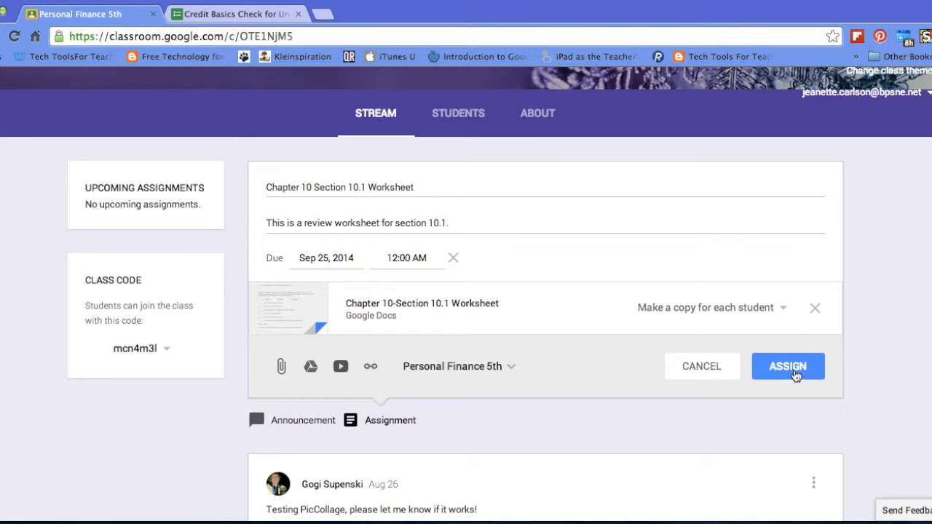
click(796, 375)
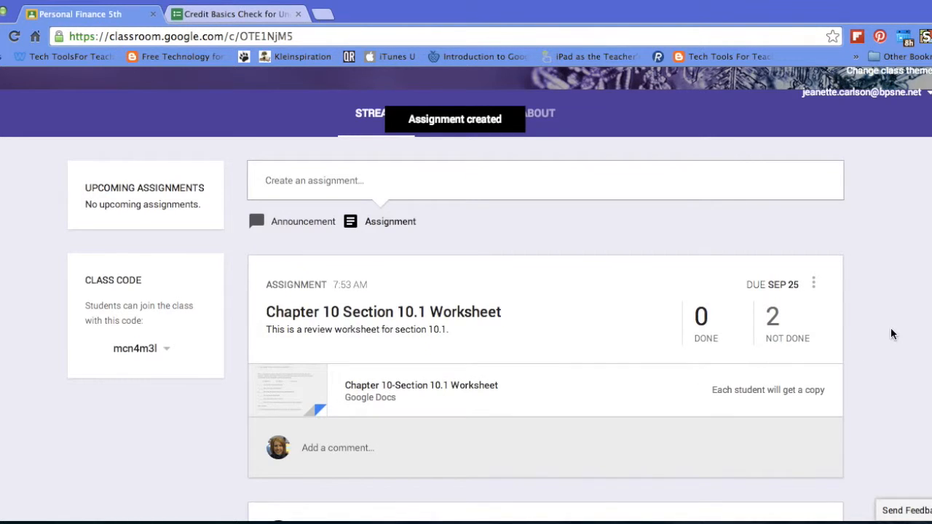
scroll(892, 334, down, 2)
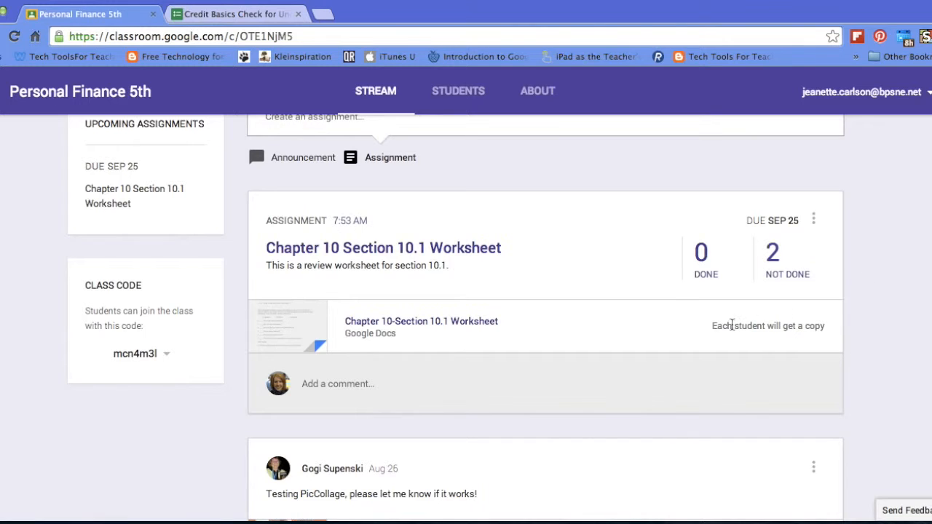
scroll(874, 298, up, 3)
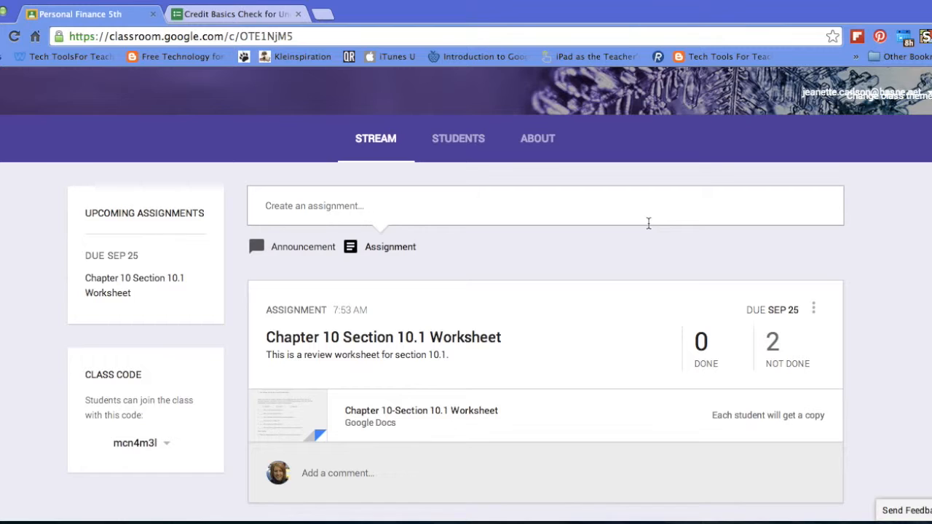
Step: Start another assignment and attach Book Creator Rubric.docx from the Google Classroom folder on the computer's Desktop
click(400, 253)
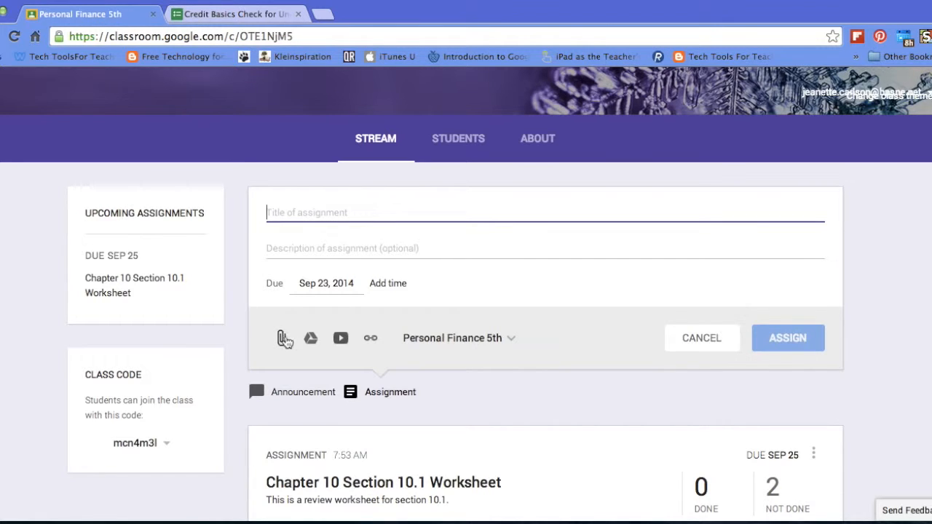
click(284, 344)
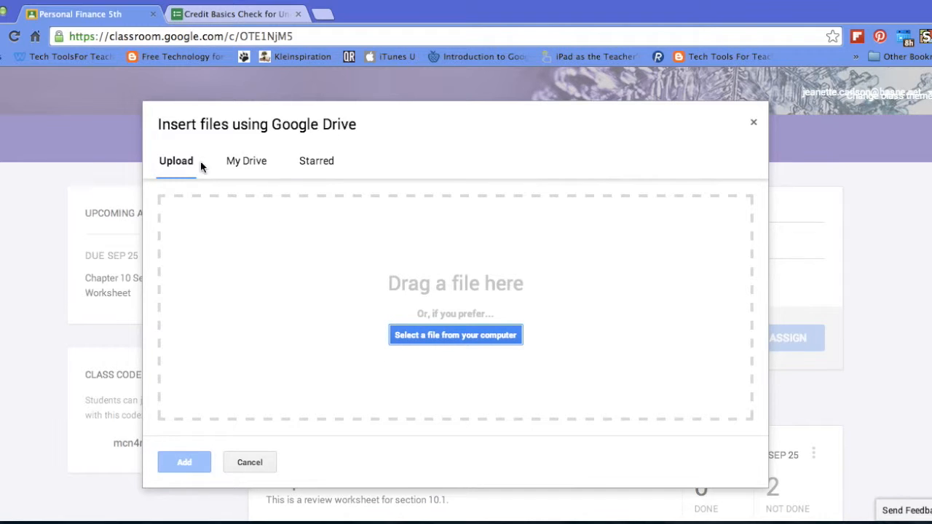
click(449, 341)
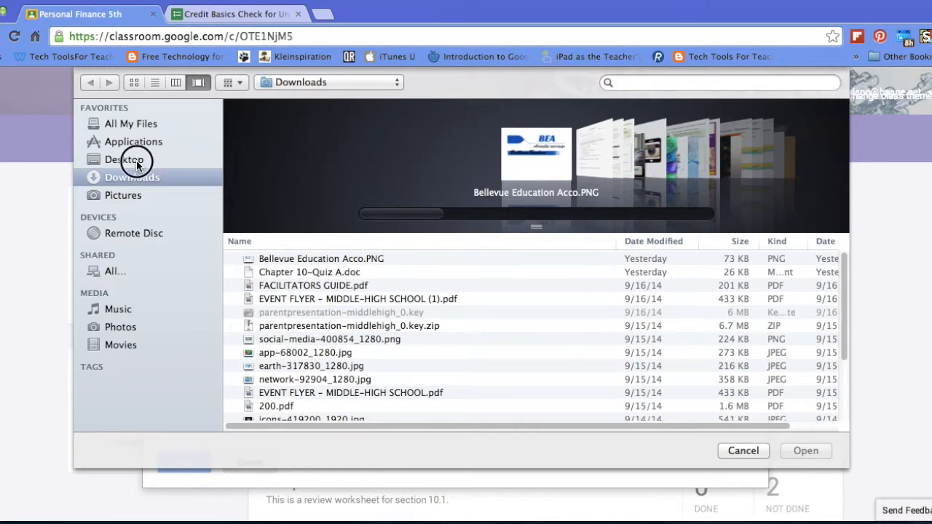
click(137, 164)
click(233, 260)
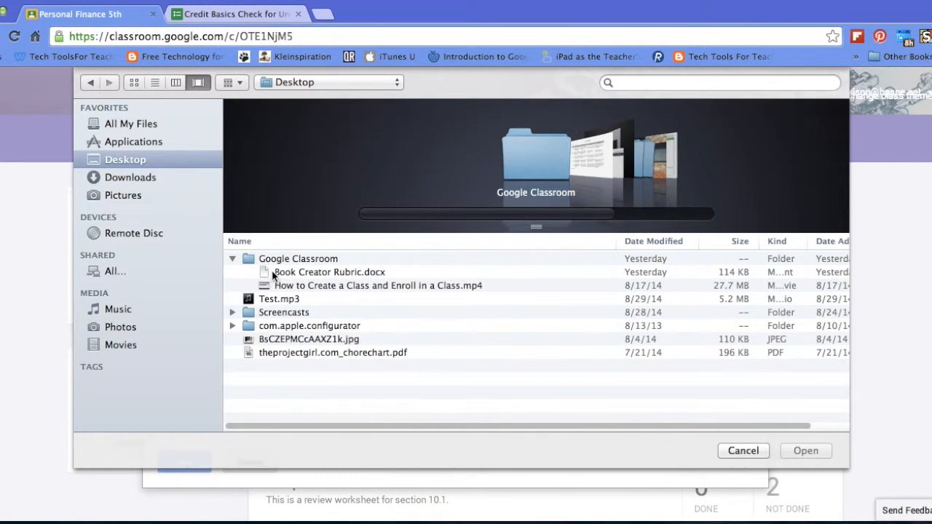
click(274, 273)
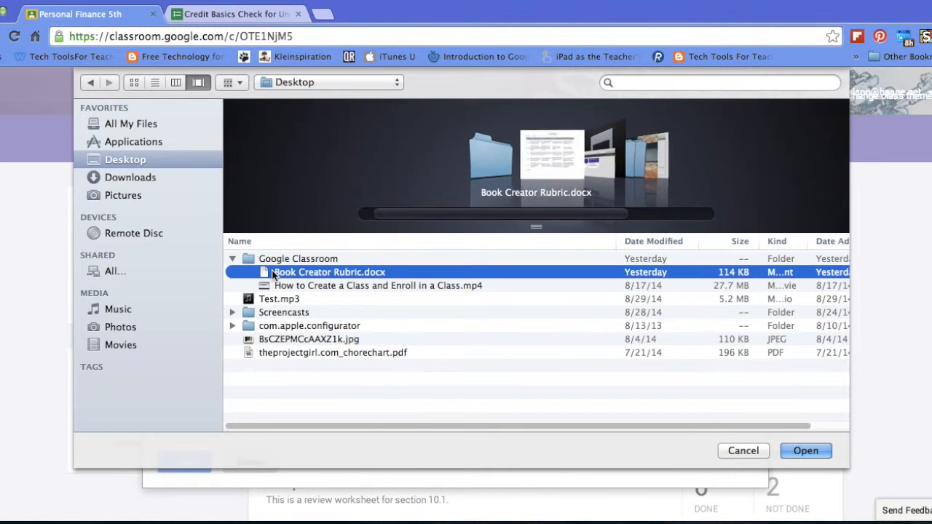
click(805, 451)
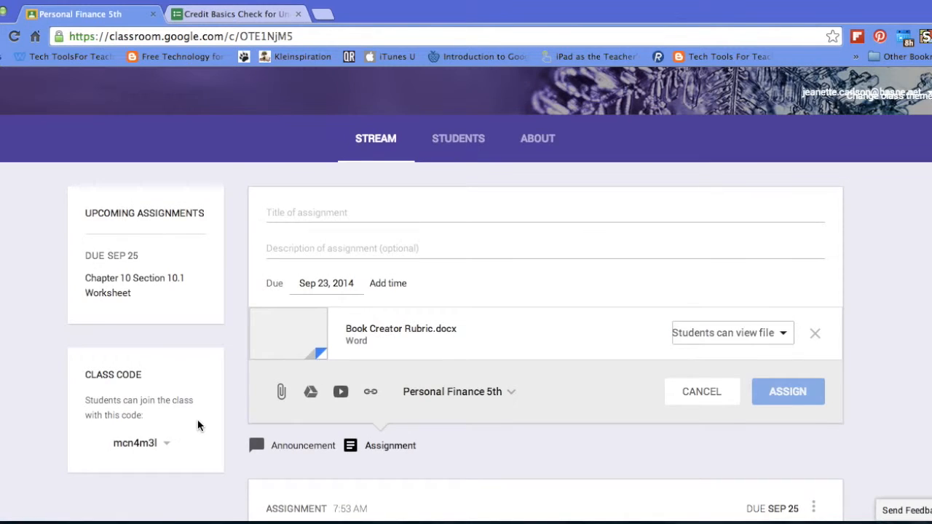
Step: Title the new assignment "Book Creator Rubric"
click(308, 212)
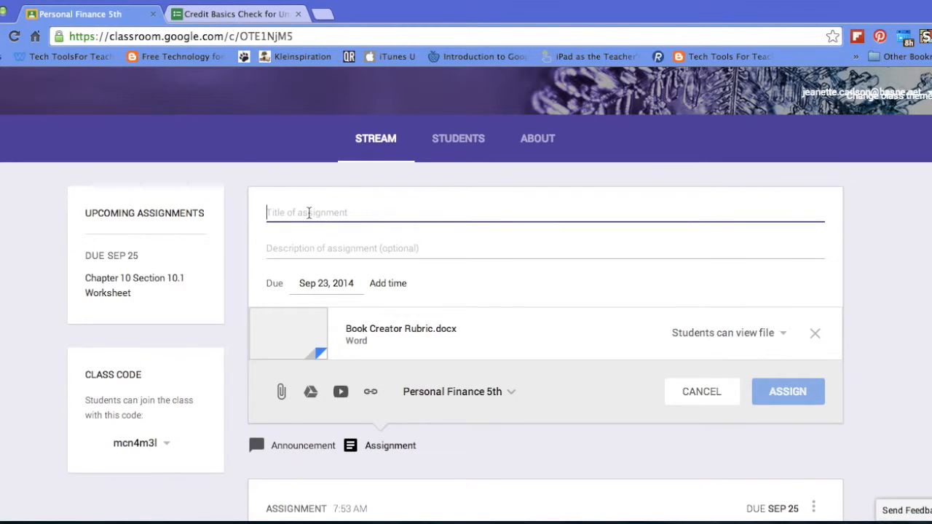
text(Book Cr)
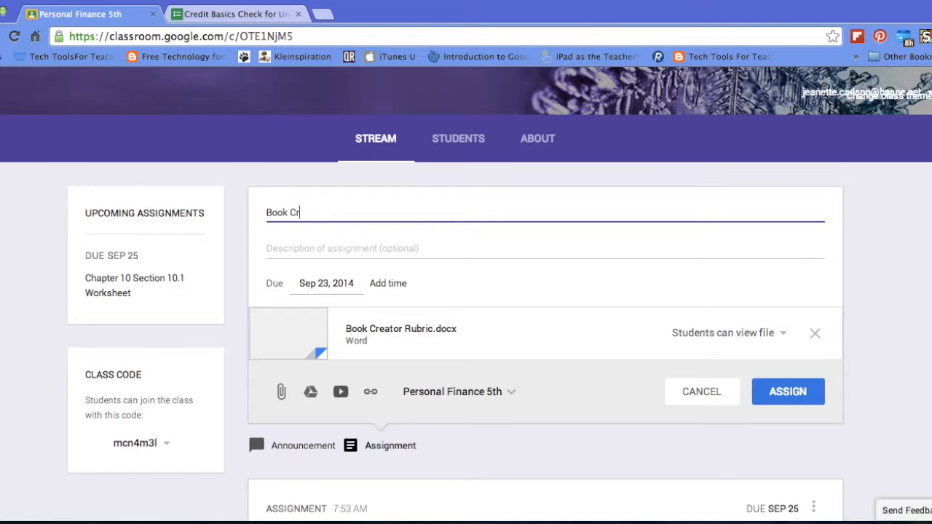
text(eator Rubric)
Step: Enter the description "This is what I will use to grade your books. Please be sure to reference this while completing your book."
key(Tab)
text(This i)
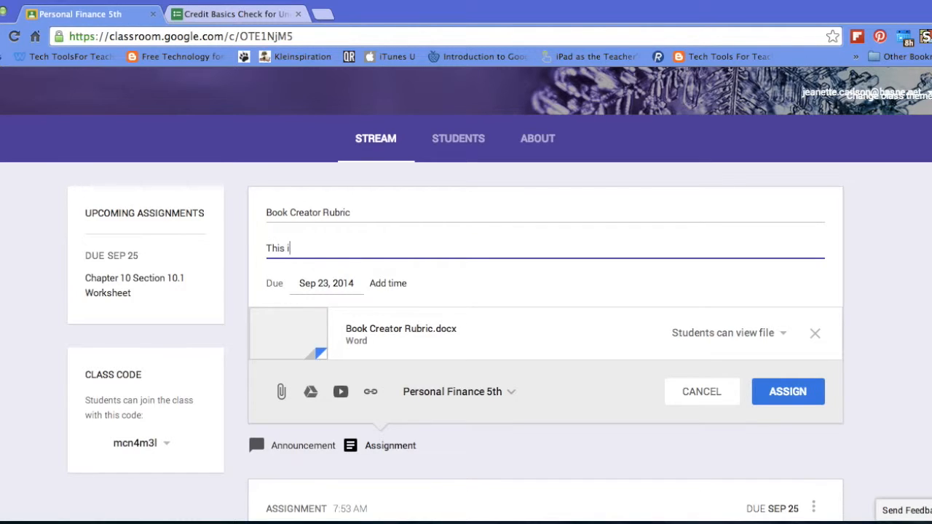
text(s what I will use to grade )
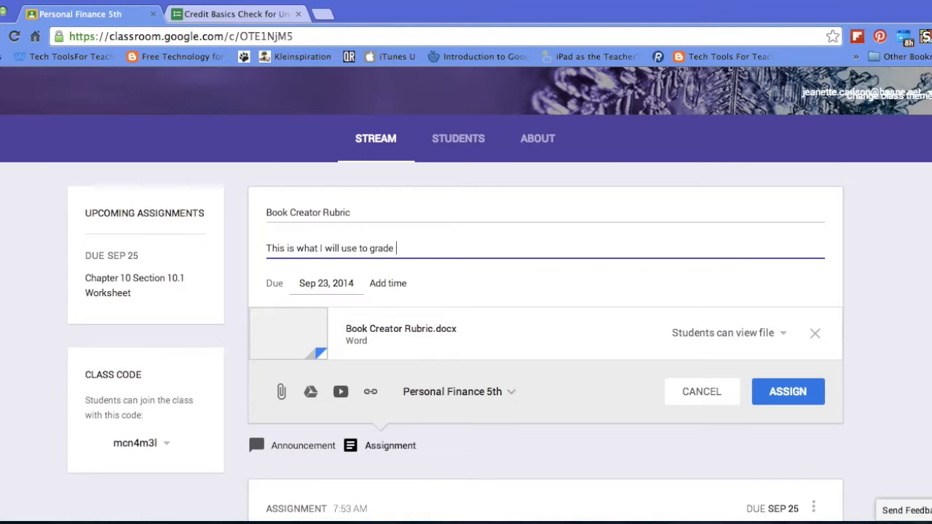
text(your books. Please be )
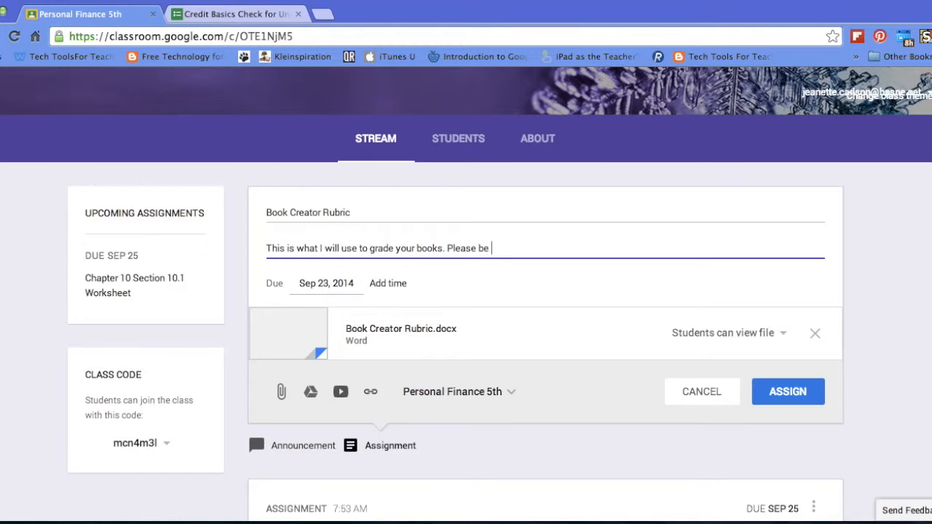
text(sure to reference this while completing your book.)
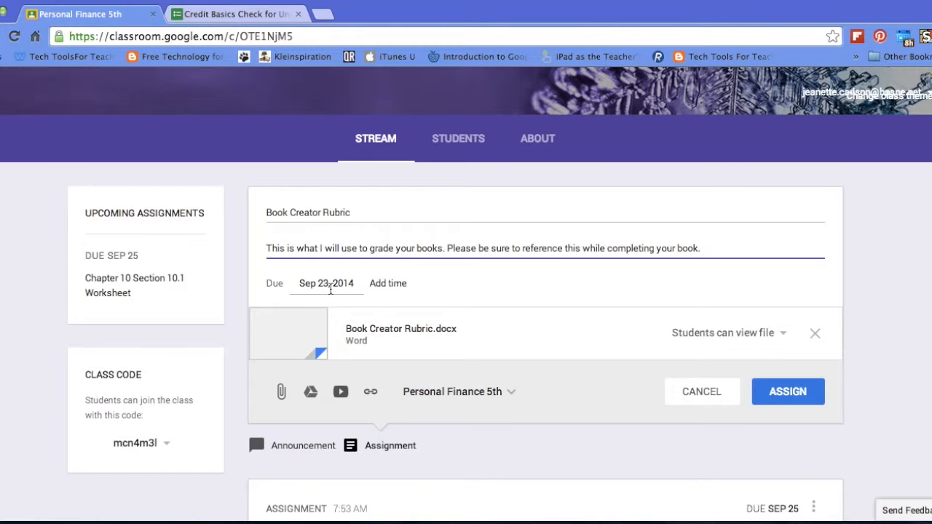
Step: Set the rubric assignment's due date to Nov 28, 2014 and assign it to Personal Finance 5th
click(330, 285)
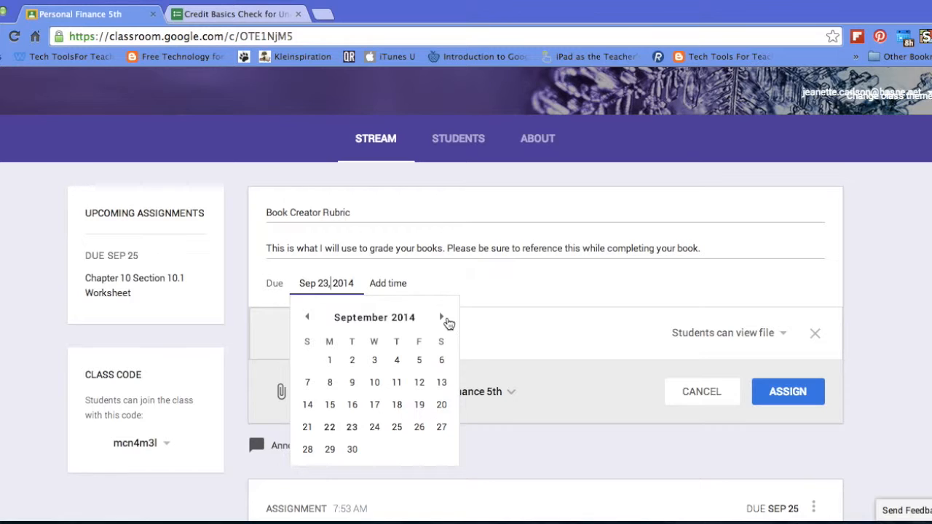
click(442, 318)
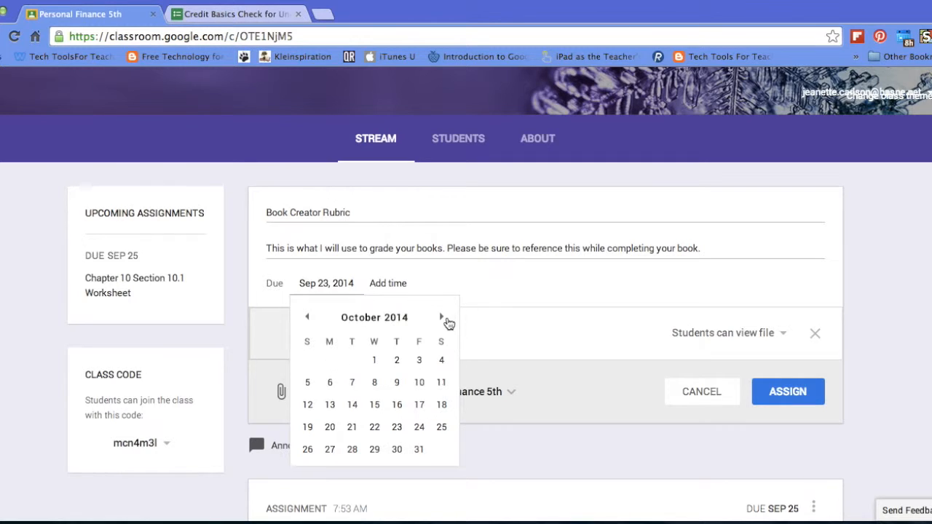
click(442, 317)
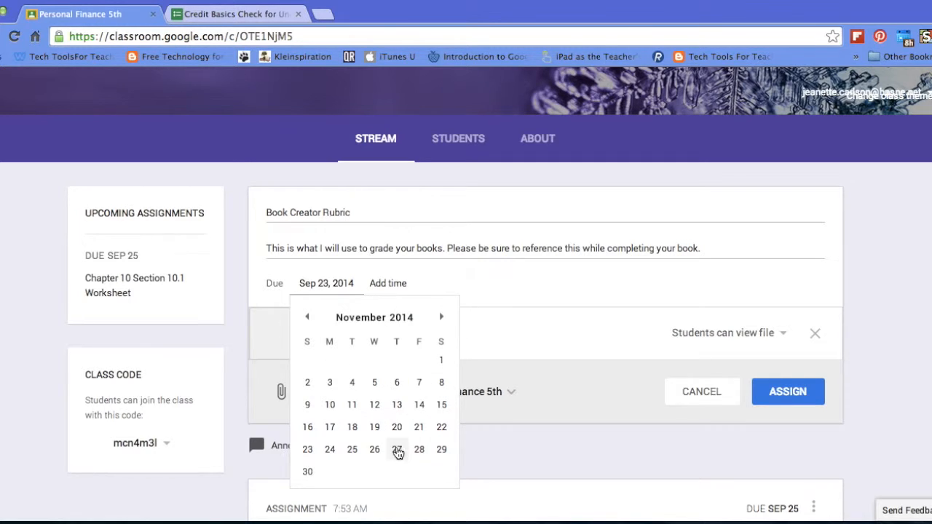
click(420, 450)
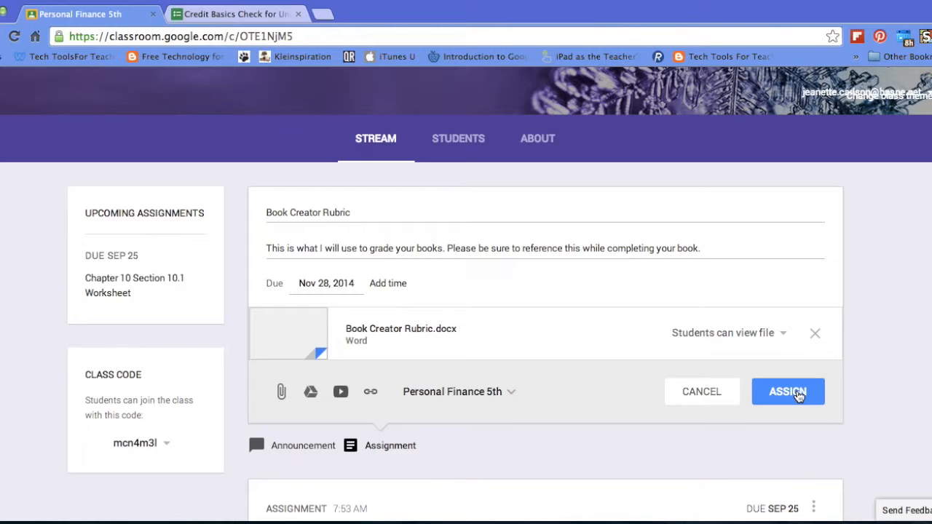
click(787, 392)
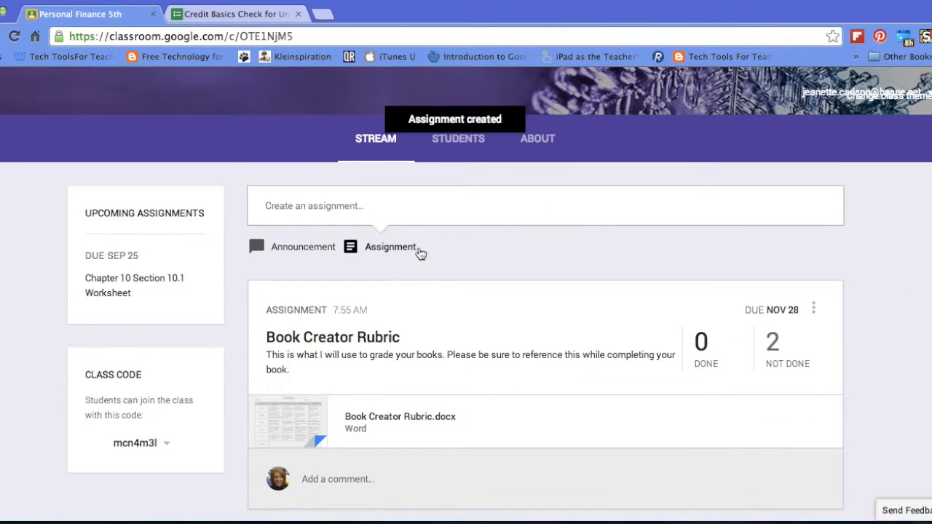
Step: Start another assignment titled "Credit Basics Check for Understanding"
click(391, 247)
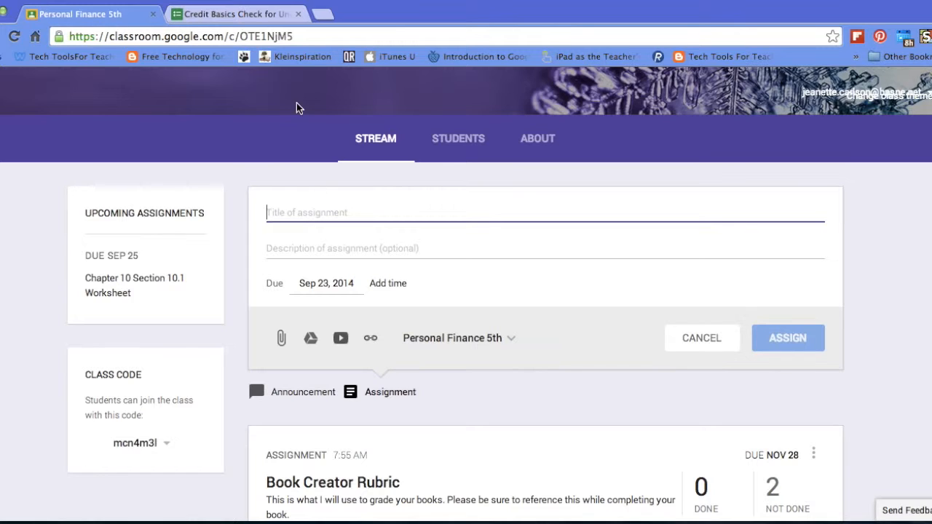
text(Credit)
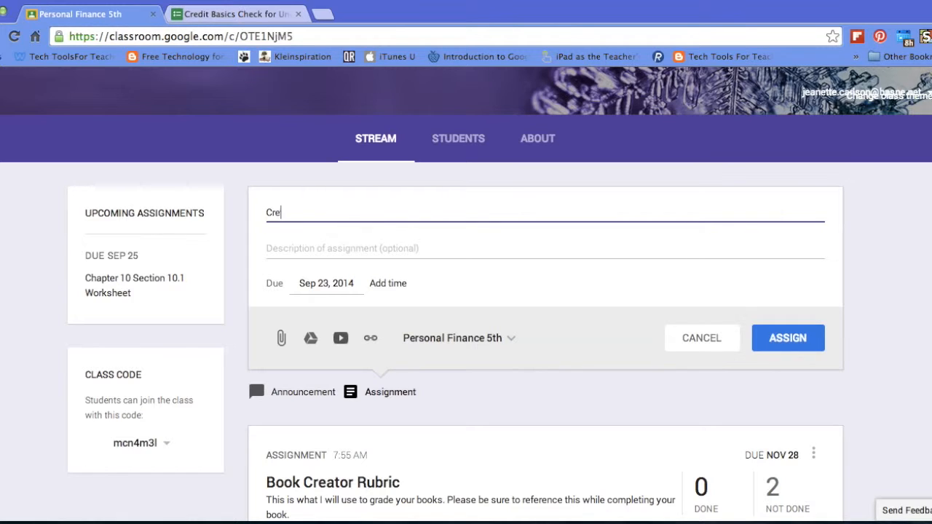
text(ics Check for Understanding)
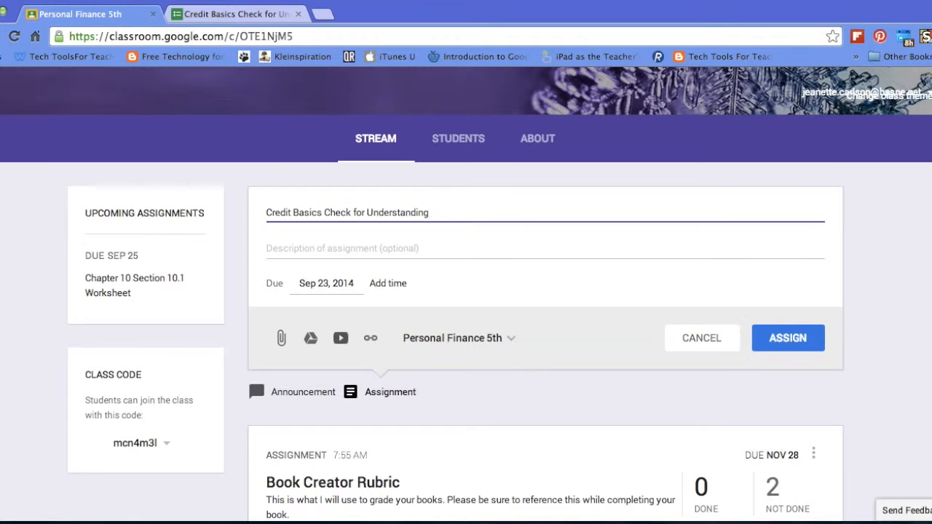
click(310, 249)
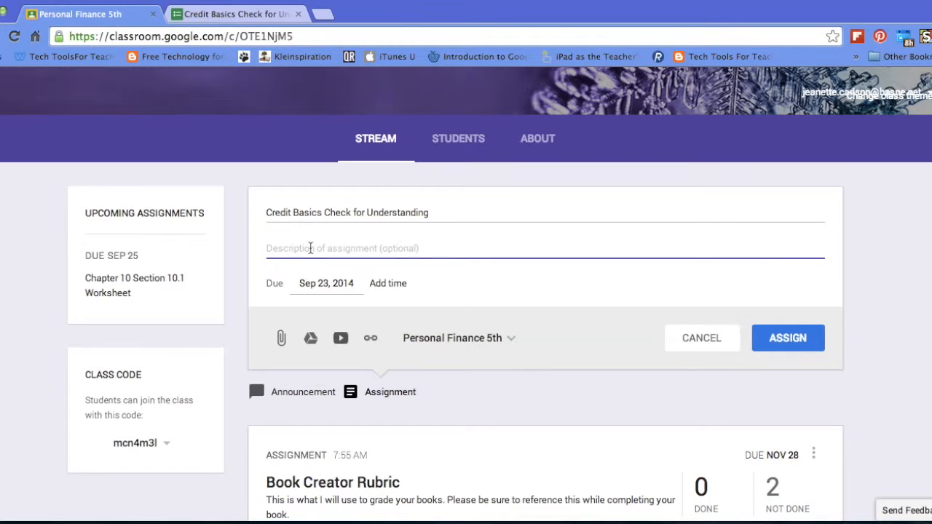
Step: Copy the share link of the Credit Basics Check for Understanding Google Form and paste it as a link in the assignment
click(373, 341)
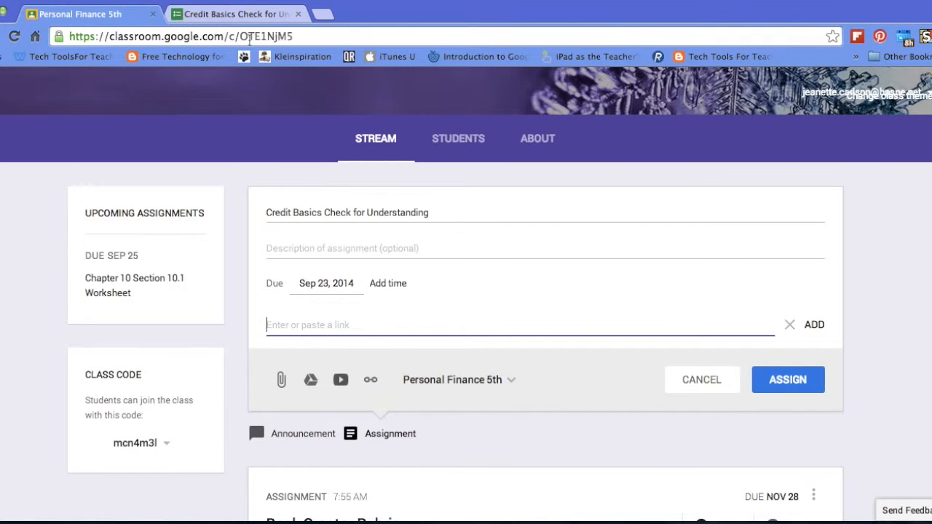
click(243, 19)
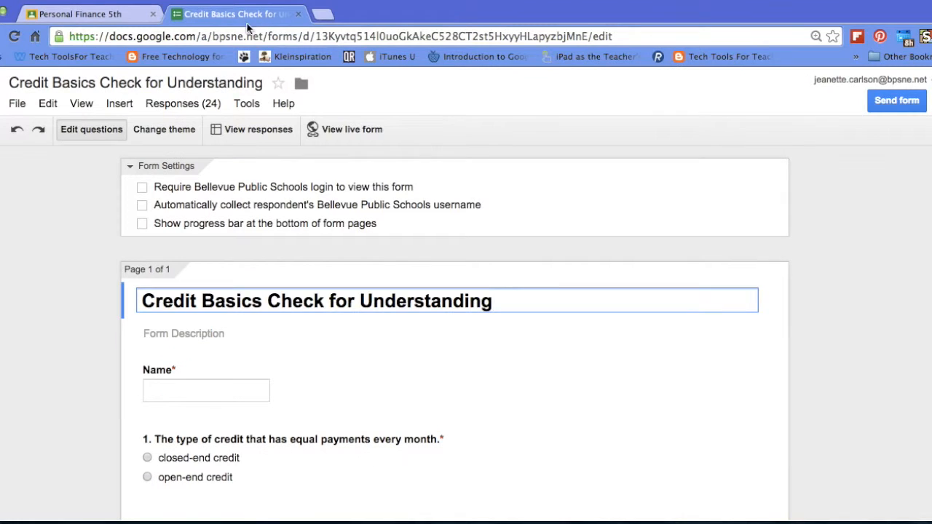
click(891, 100)
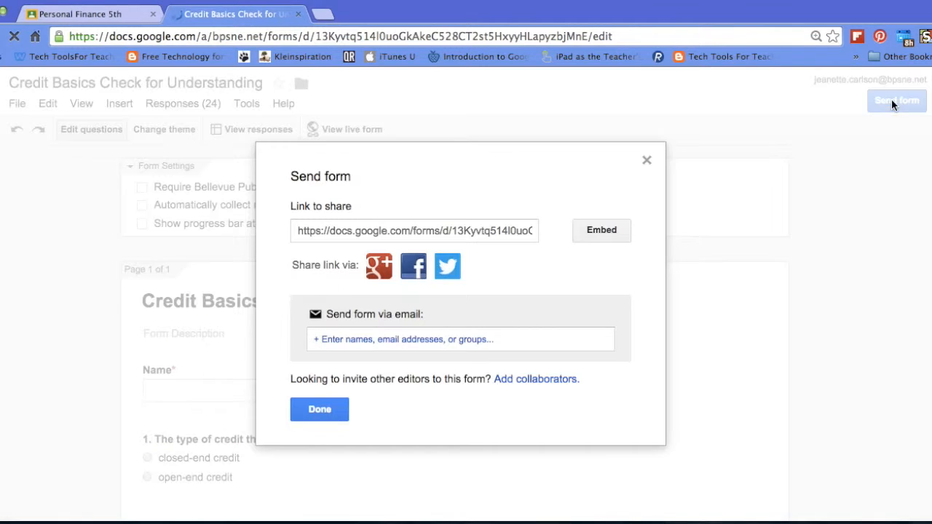
click(508, 233)
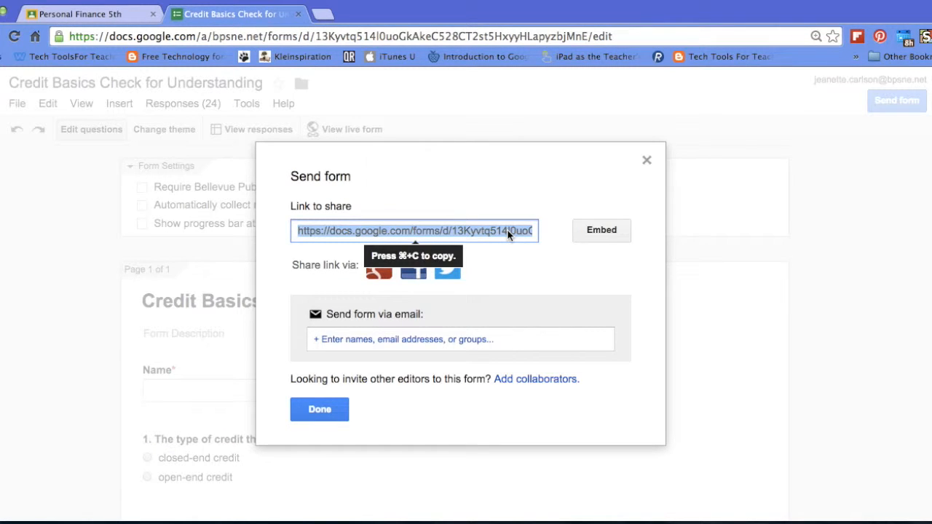
click(120, 16)
text(https://docs.google.com/forms/d/13Kyvtq514l0uoGkAkeC528CT2st5HxyyHLapyzbjMnE/viewform?usp=send_form)
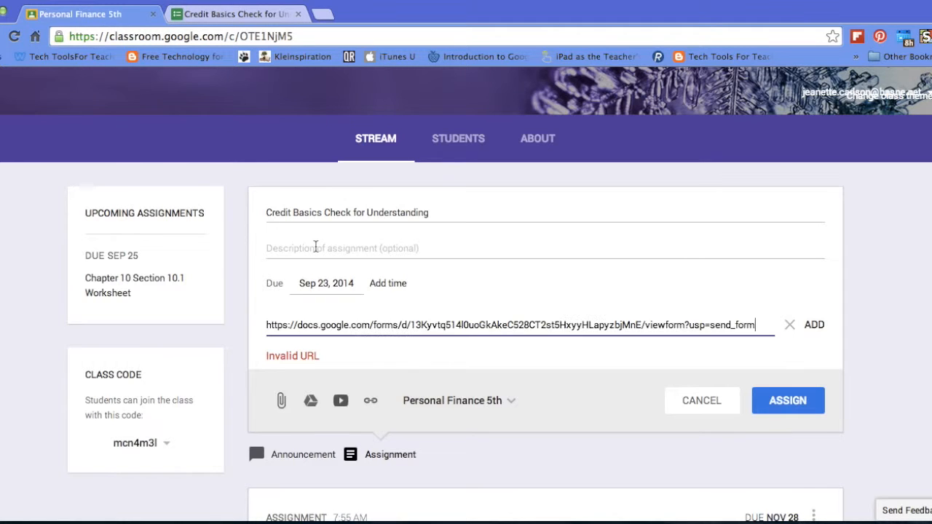
Step: Enter the assignment description "Please complete this Google form check for understanding."
click(315, 248)
text(P)
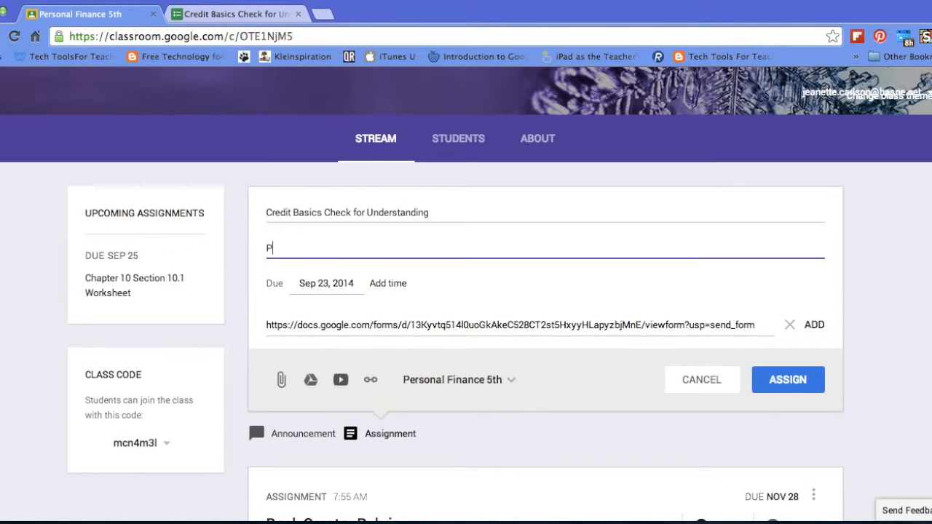
text(lease complete this a)
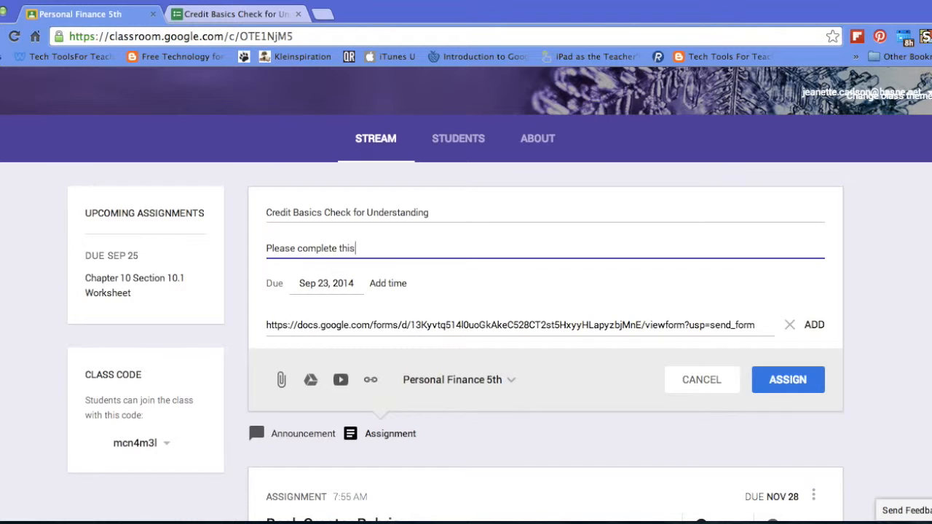
key(BackSpace)
text(Google form check for)
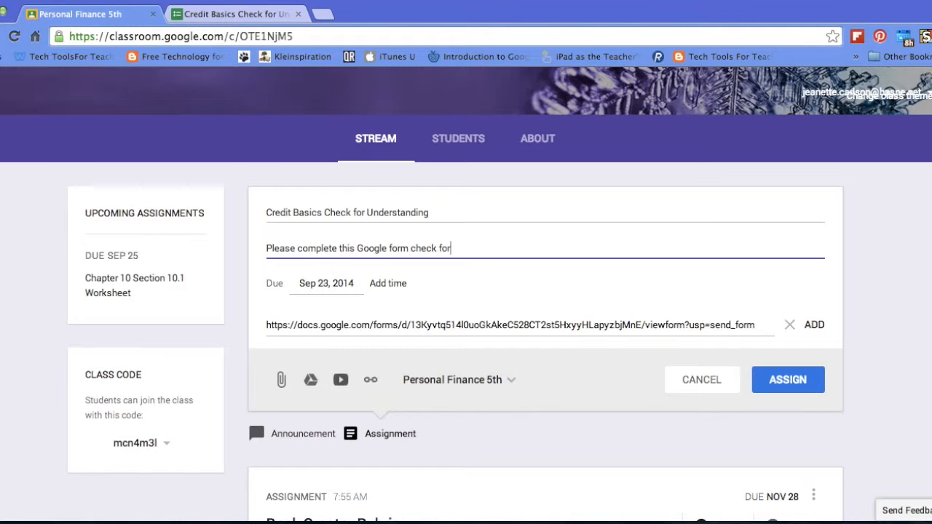
text( understanding.)
Step: Attach the pasted form link and assign the Credit Basics assignment to Personal Finance 5th
click(786, 380)
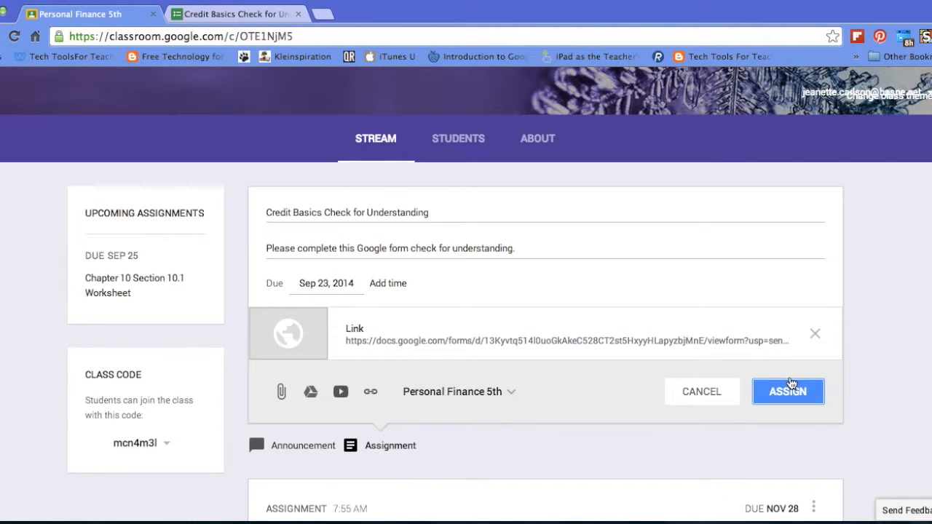
scroll(772, 349, down, 1)
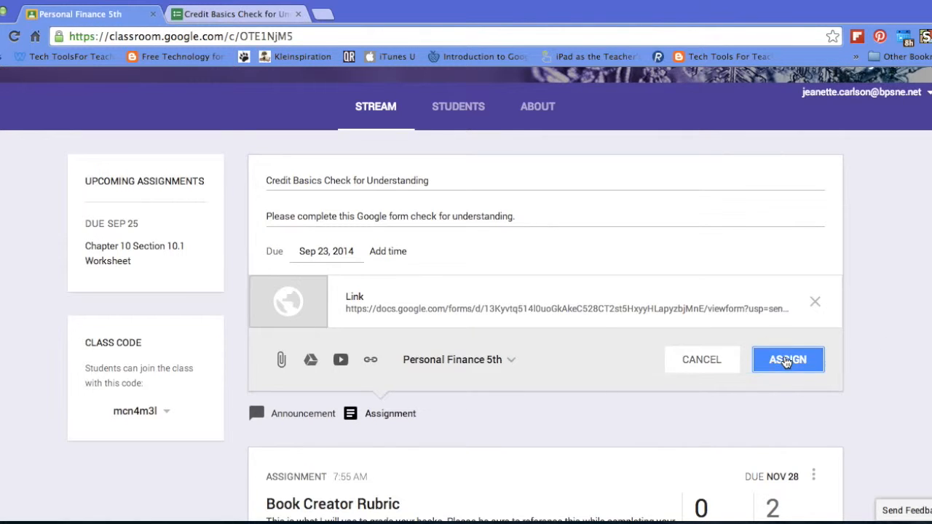
click(784, 358)
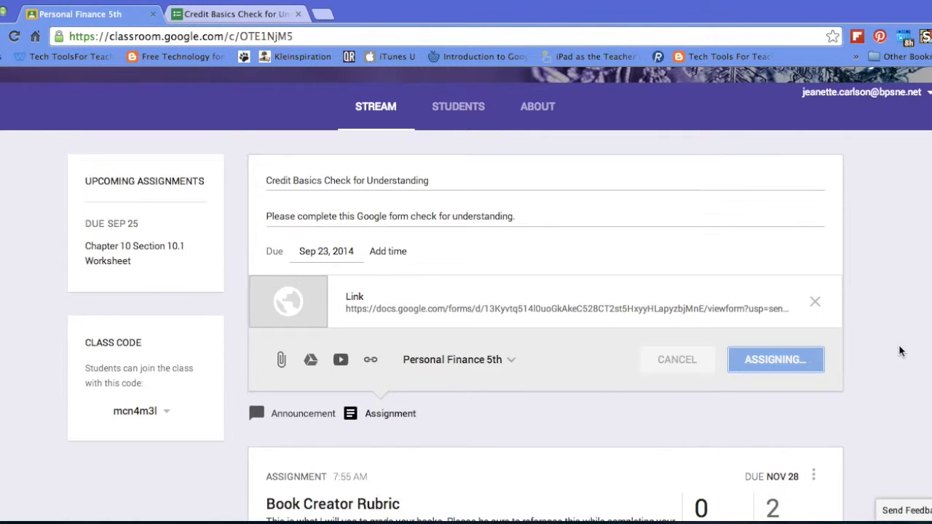